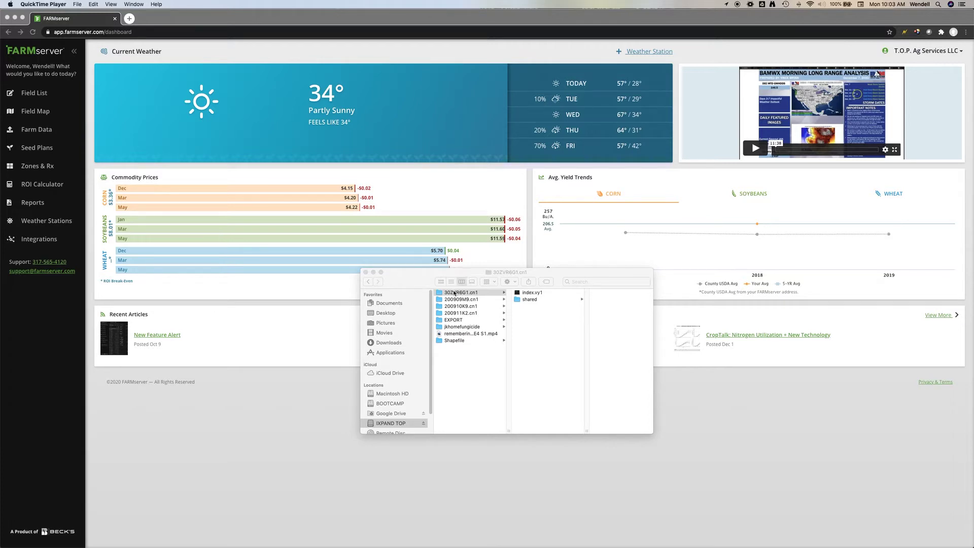
Examine the contents of the 30ZVR6G1.cn1, 200909M9.cn1 and 200910K9.cn1 folders on the IXPAND TOP drive
click(404, 287)
drag(405, 287, 407, 237)
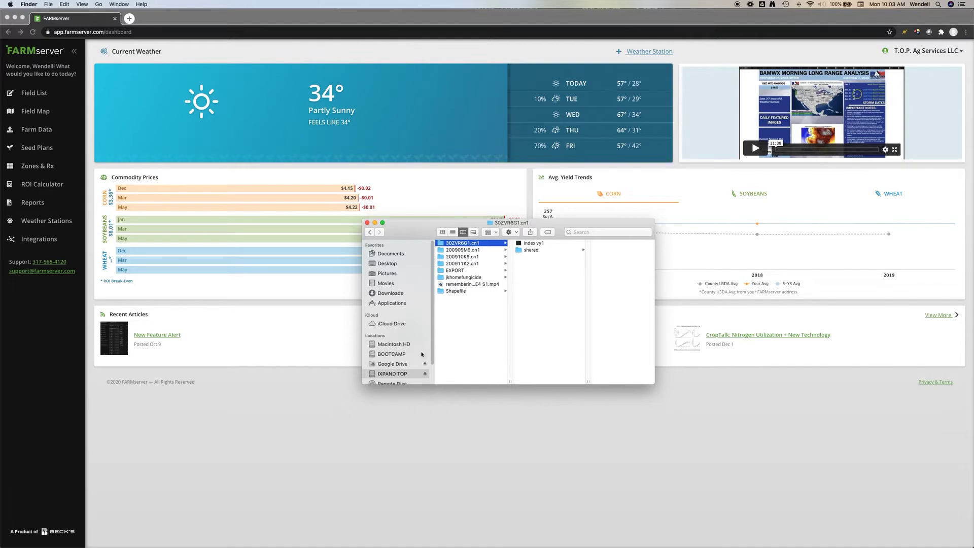
scroll(421, 355, down, 2)
click(385, 350)
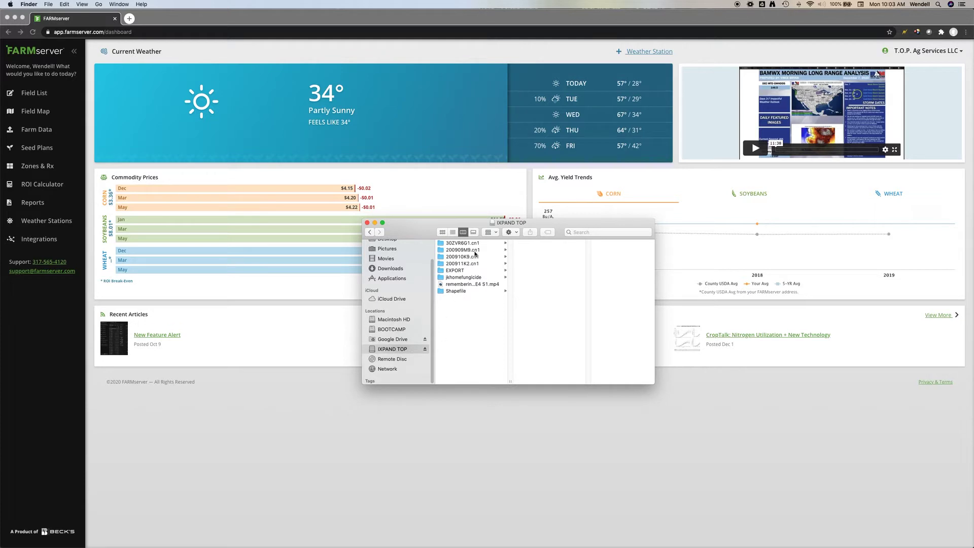
click(460, 244)
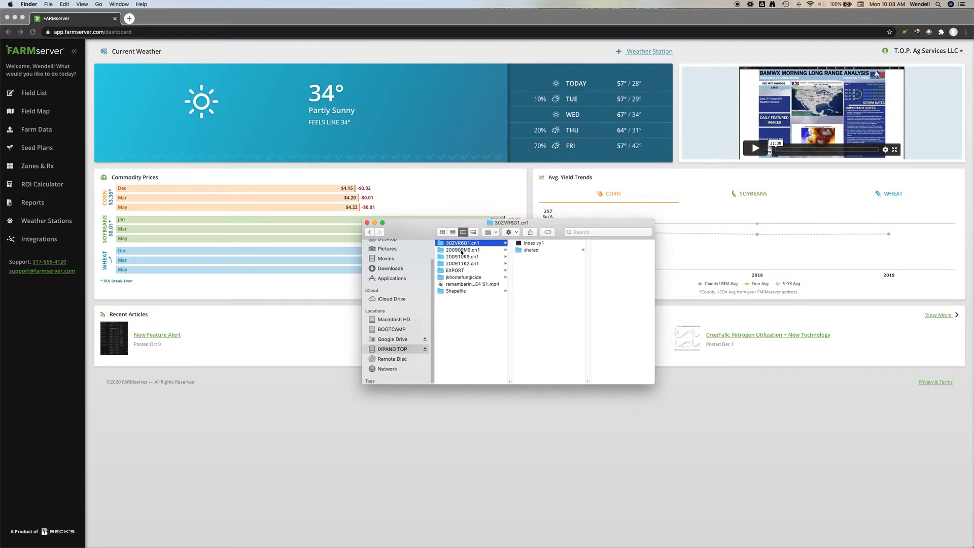
click(462, 251)
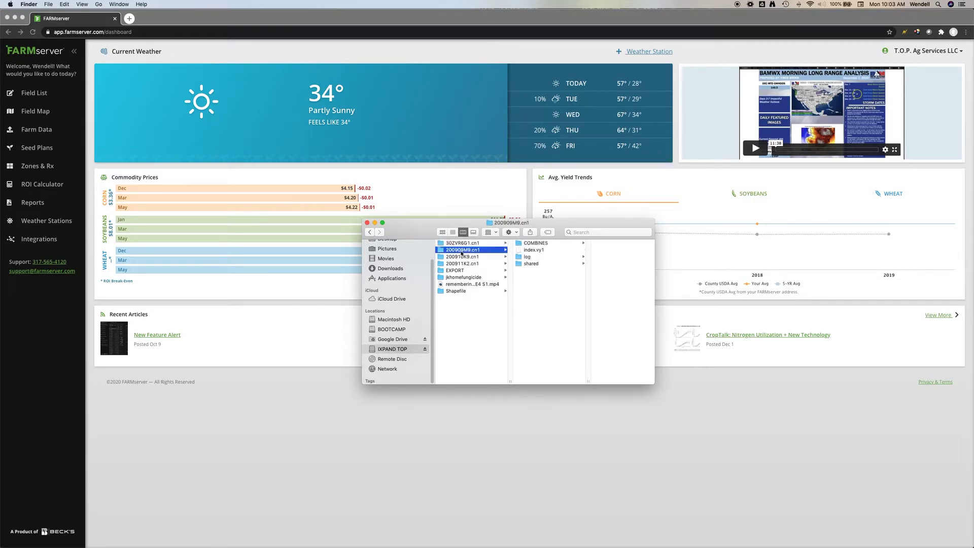
click(460, 258)
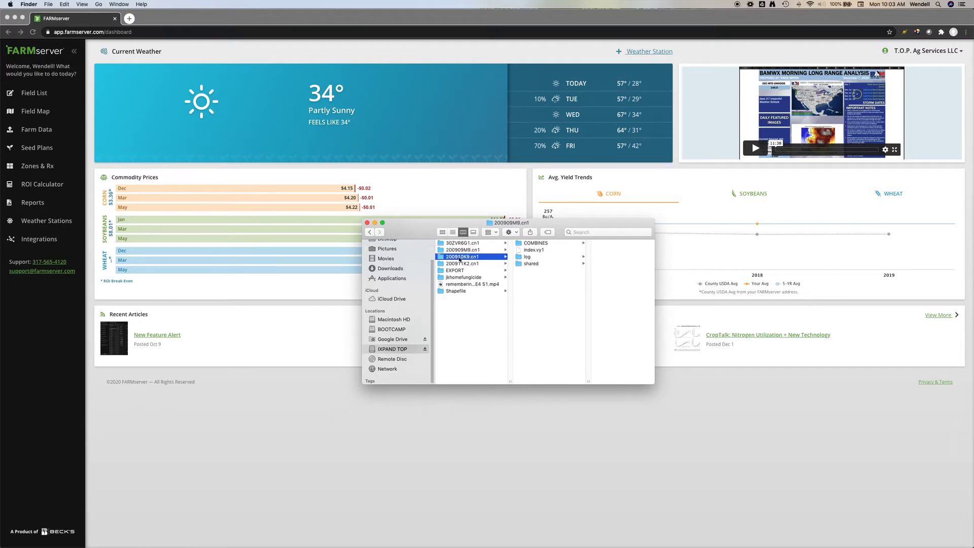
Copy the 30ZVR6G1.cn1 folder from the IXPAND TOP drive into the Downloads folder
click(462, 244)
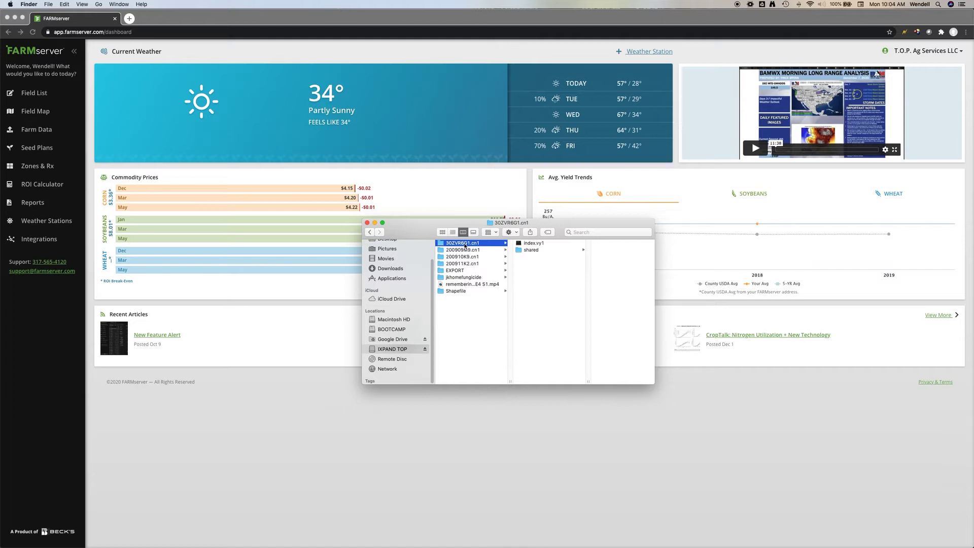
right_click(465, 246)
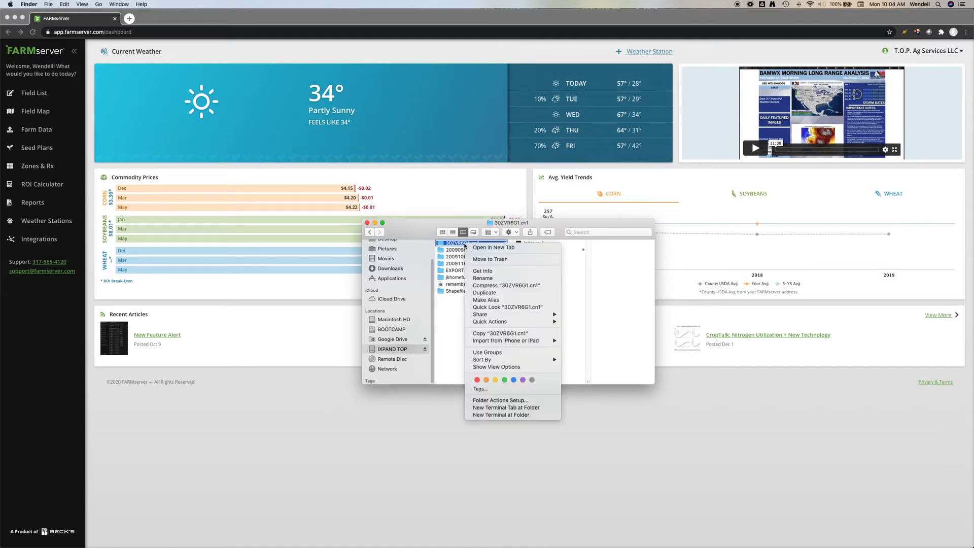
click(500, 333)
click(389, 269)
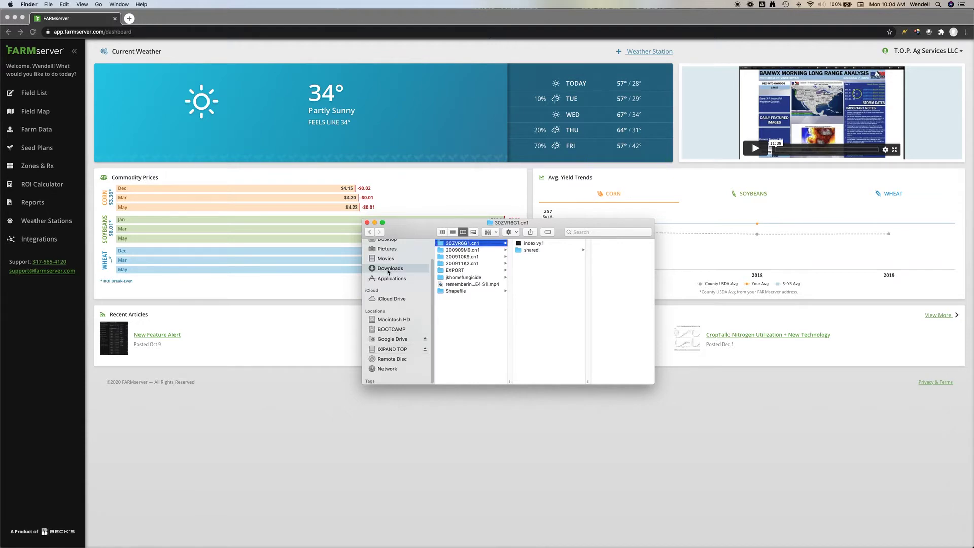
click(511, 232)
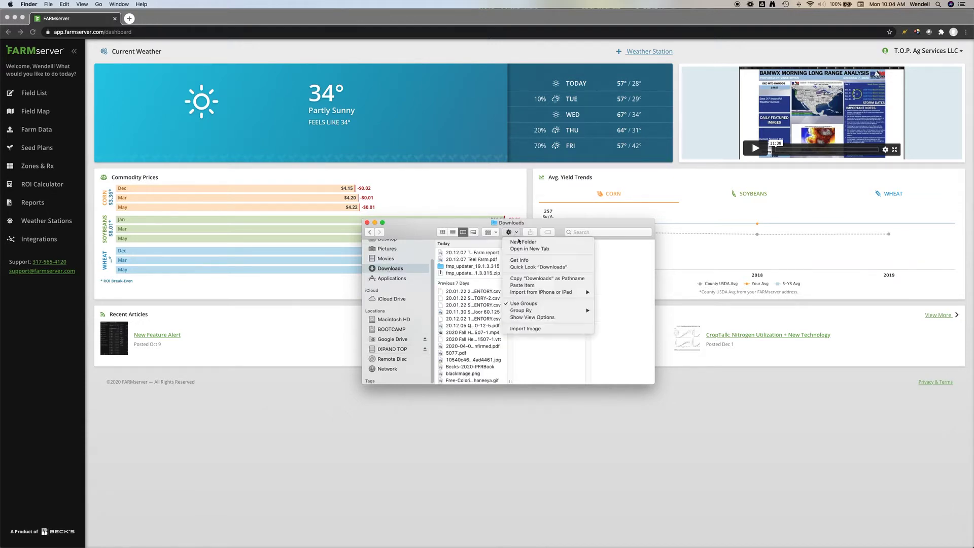
click(532, 285)
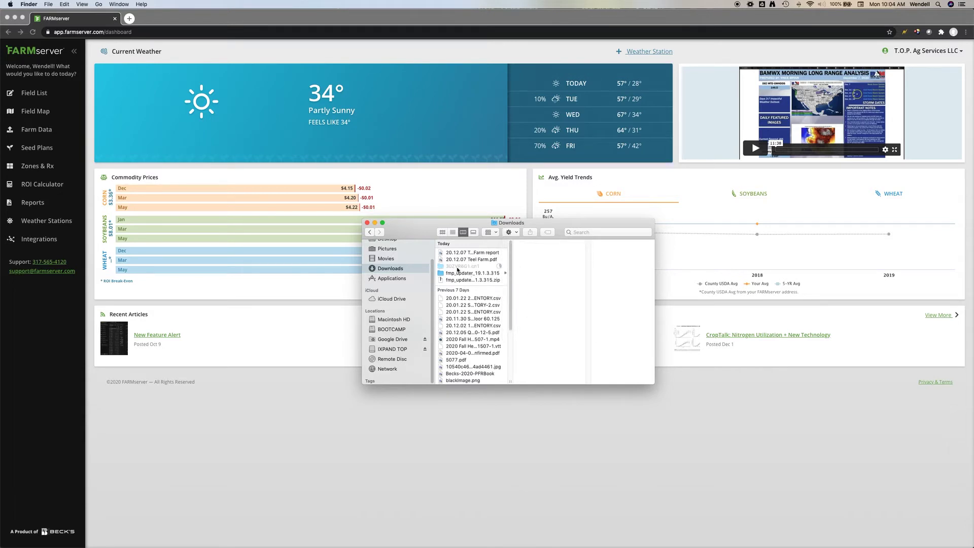
Compress the 30ZVR6G1.cn1 folder in Downloads into a ZIP archive and select the archive
click(458, 267)
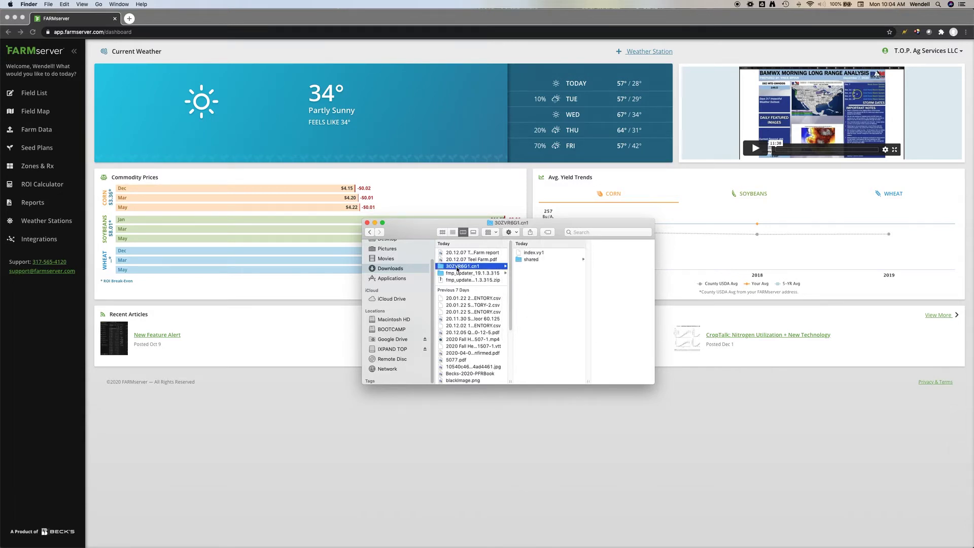
right_click(457, 269)
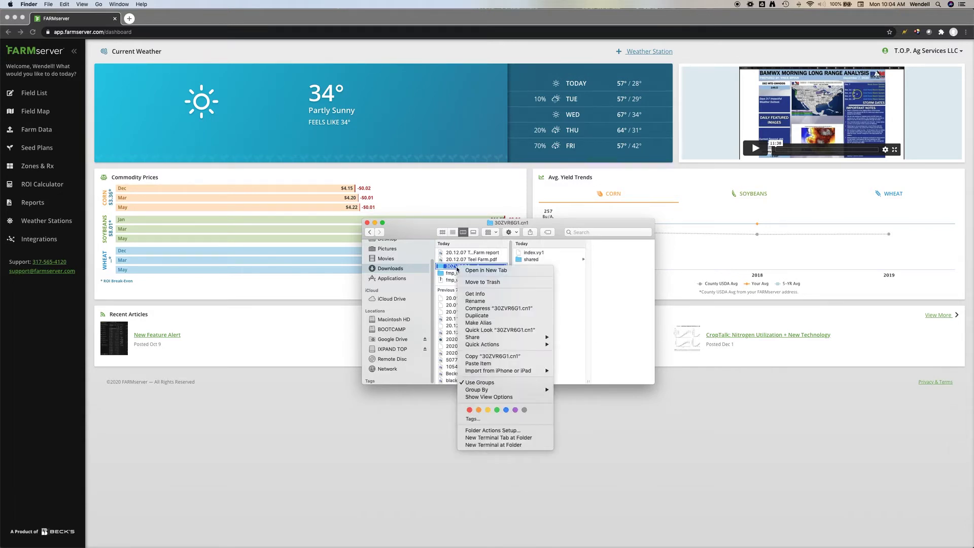
click(511, 308)
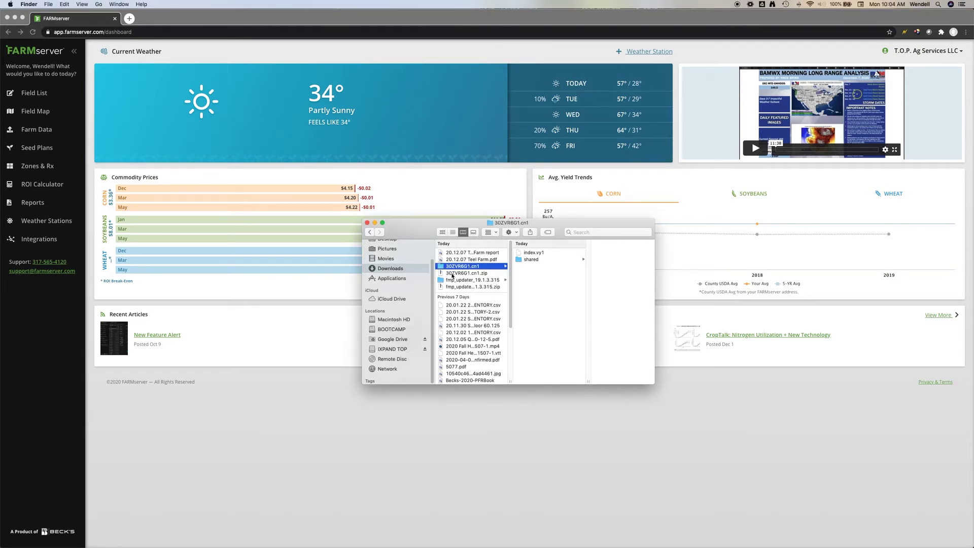
click(467, 274)
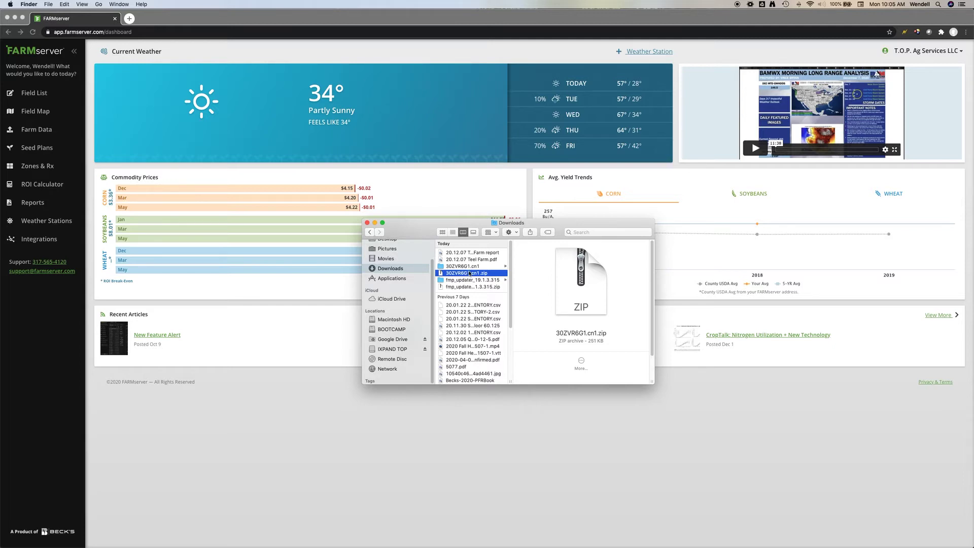
click(472, 267)
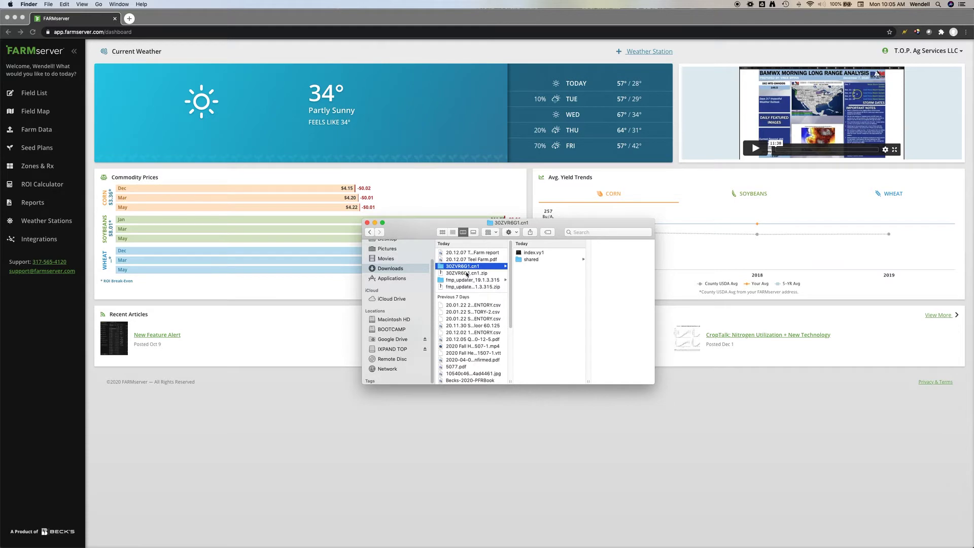
click(467, 274)
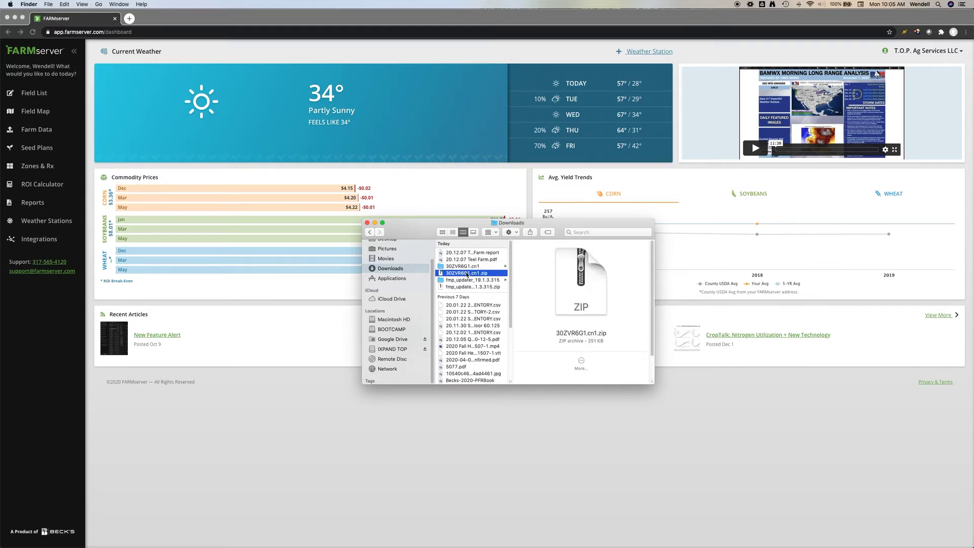
Switch to FARMserver and start a 2020 farm data upload of type Monitor Data with automatic creation of missing field boundaries enabled
click(467, 183)
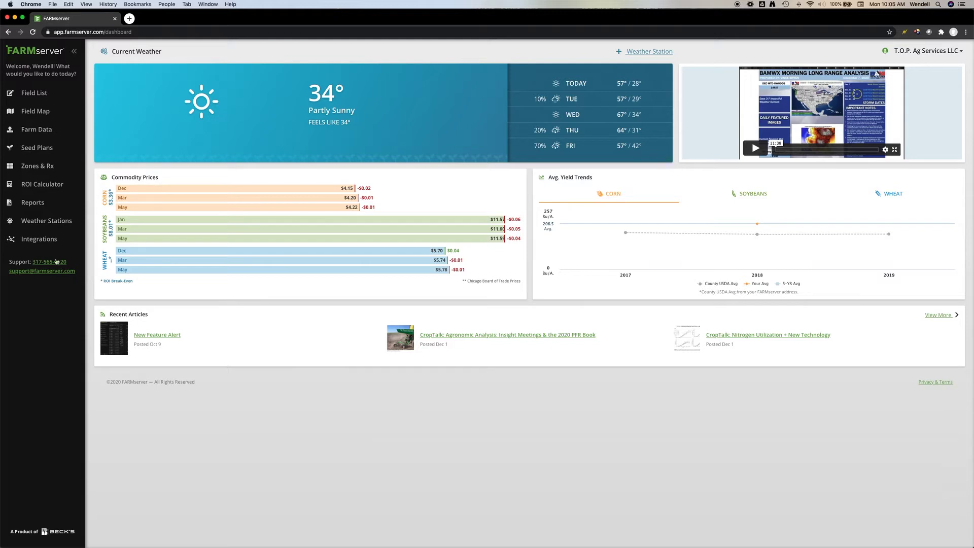
click(34, 131)
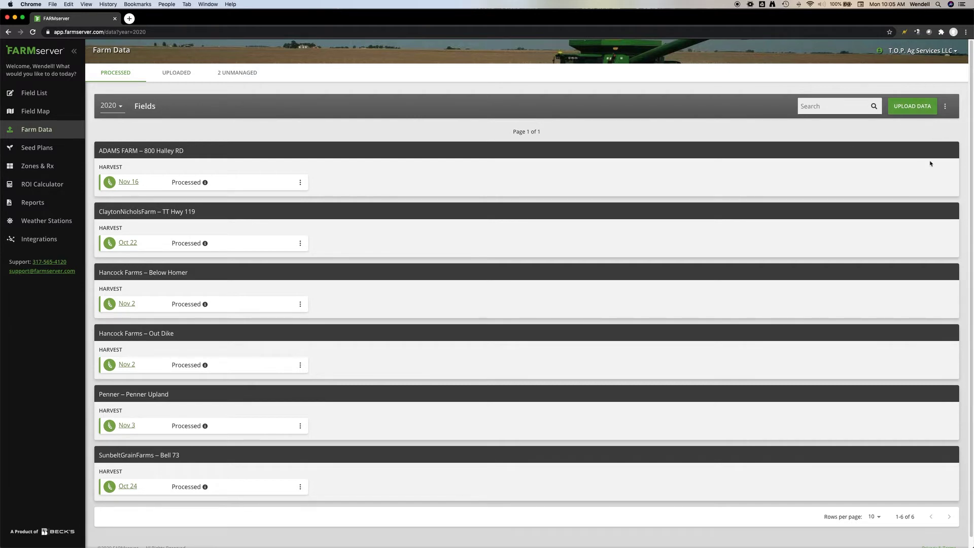
click(912, 108)
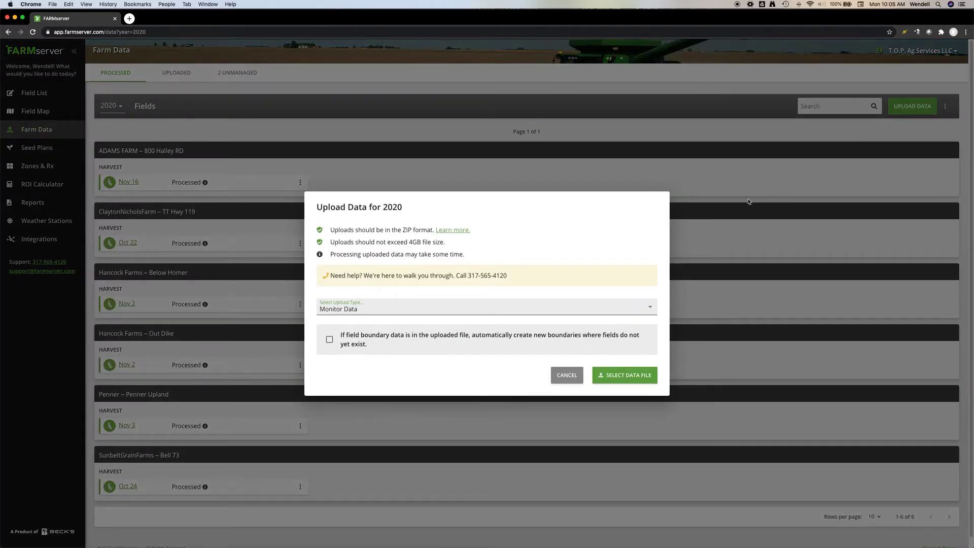
click(378, 309)
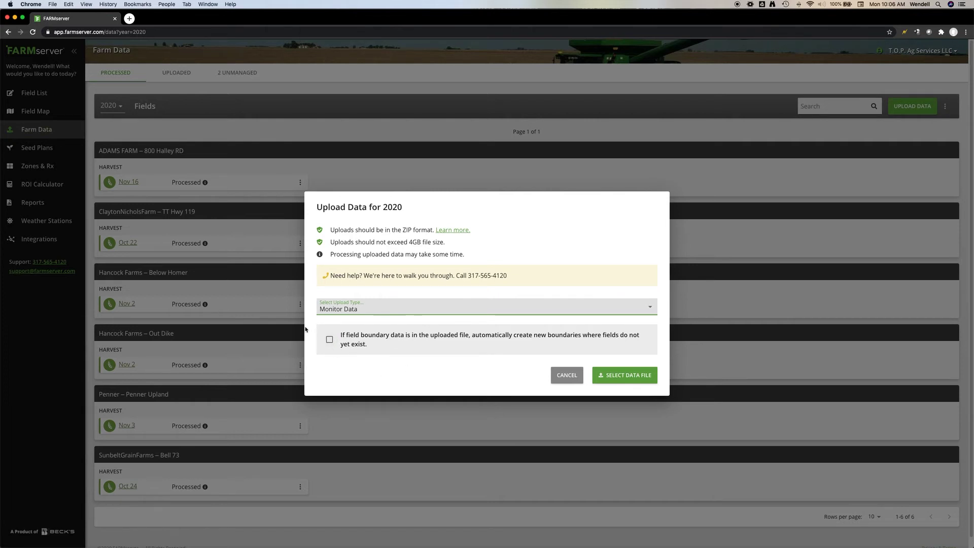
click(406, 351)
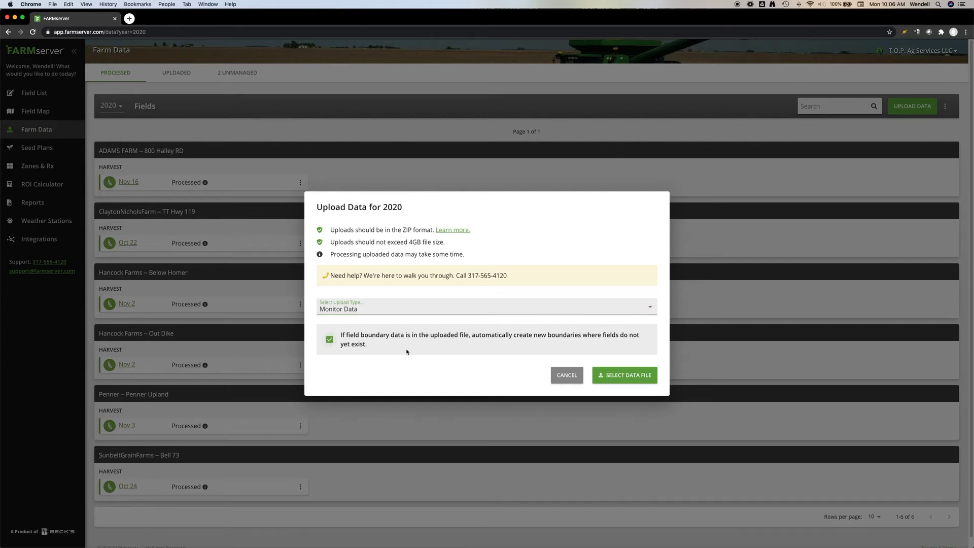
Upload 30ZVR6G1.cn1.zip from the Downloads folder as the data file
click(629, 380)
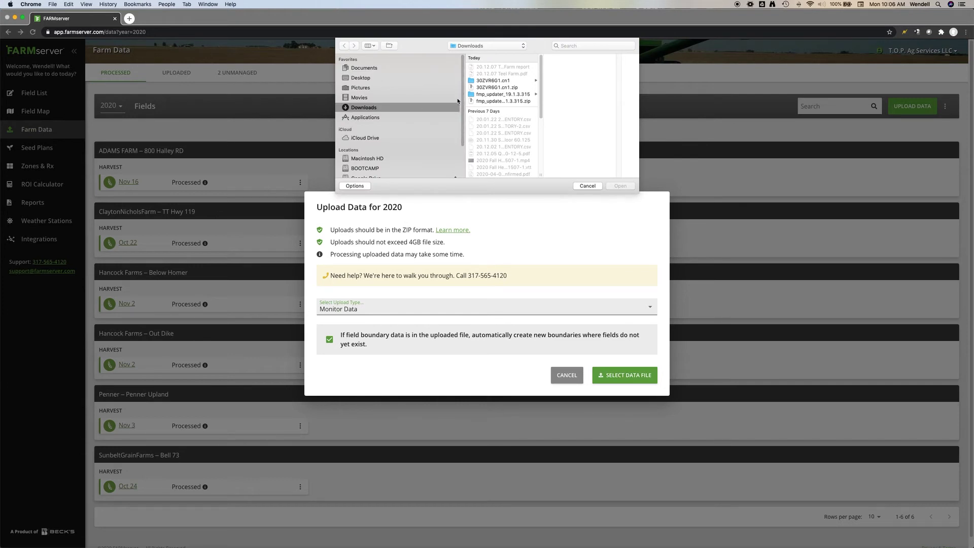
click(496, 89)
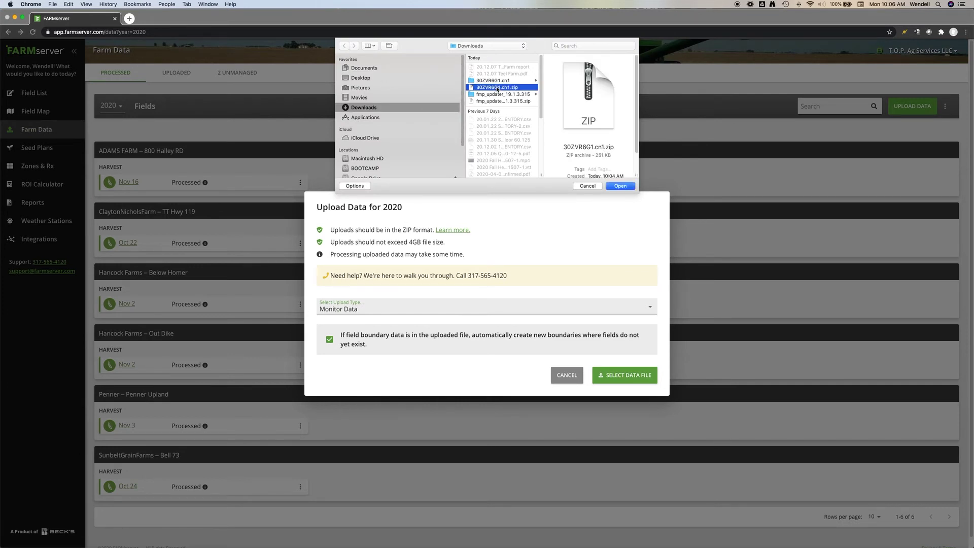
click(620, 186)
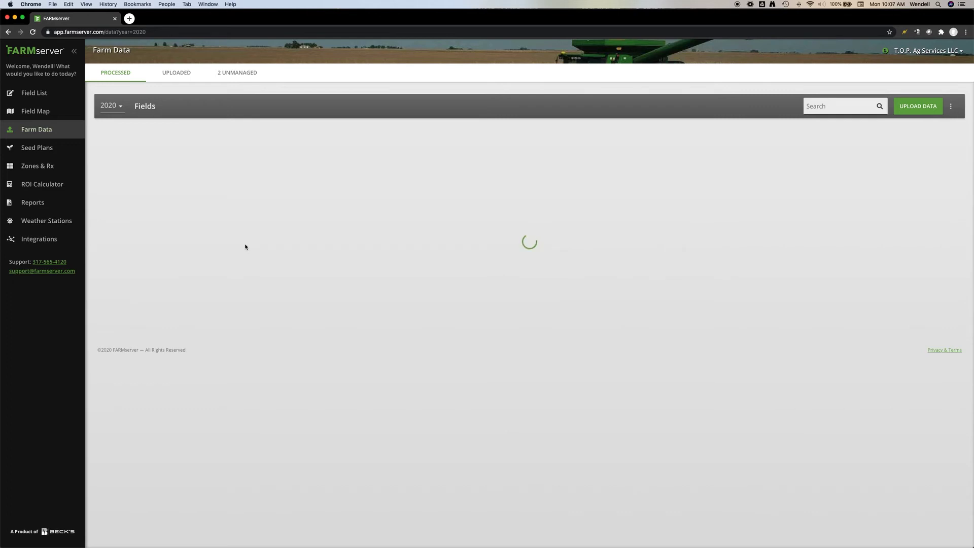
View the unmanaged Nov 2, 2020 soybean harvest on the field map and return to the unmanaged list
click(242, 72)
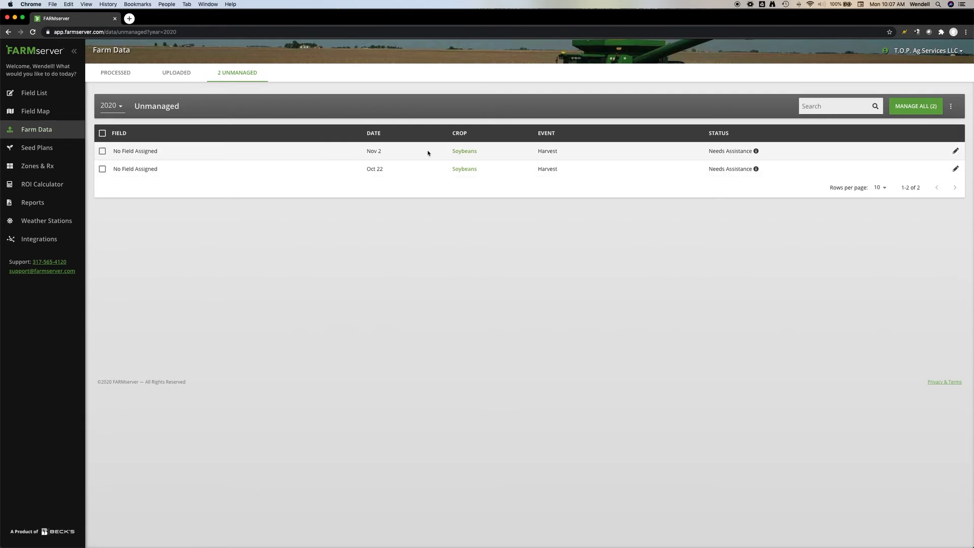
click(956, 151)
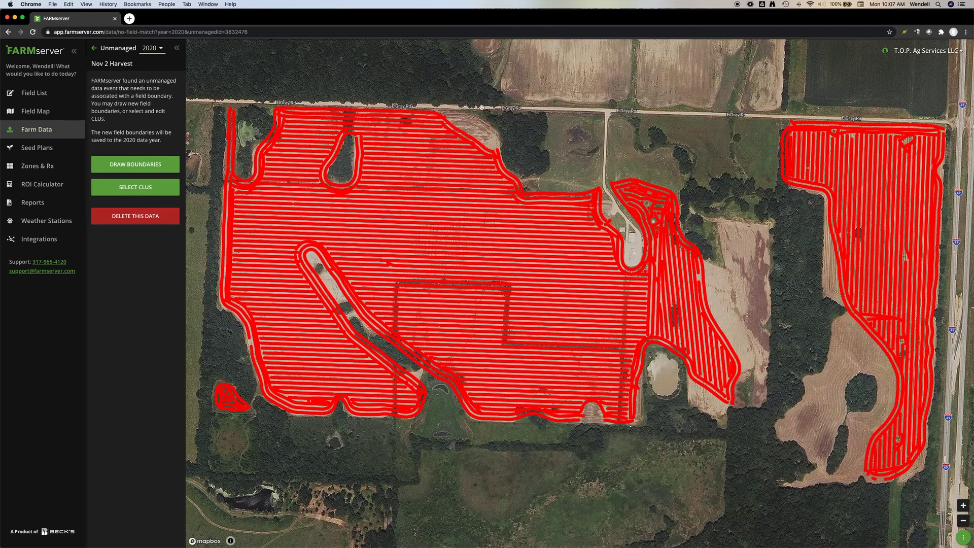
click(94, 49)
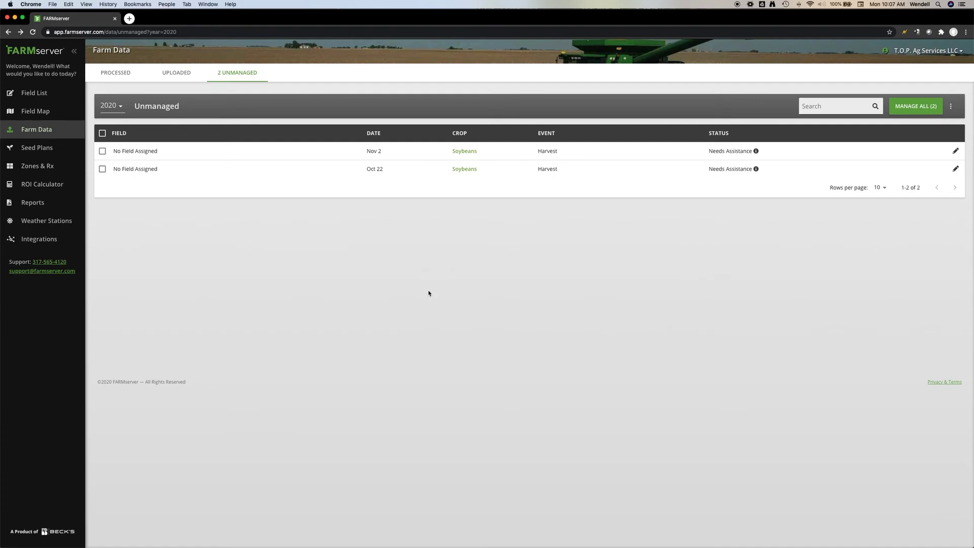
Check the status details of 30ZVR6G1.cn1.zip among the 2020 uploaded files
click(118, 74)
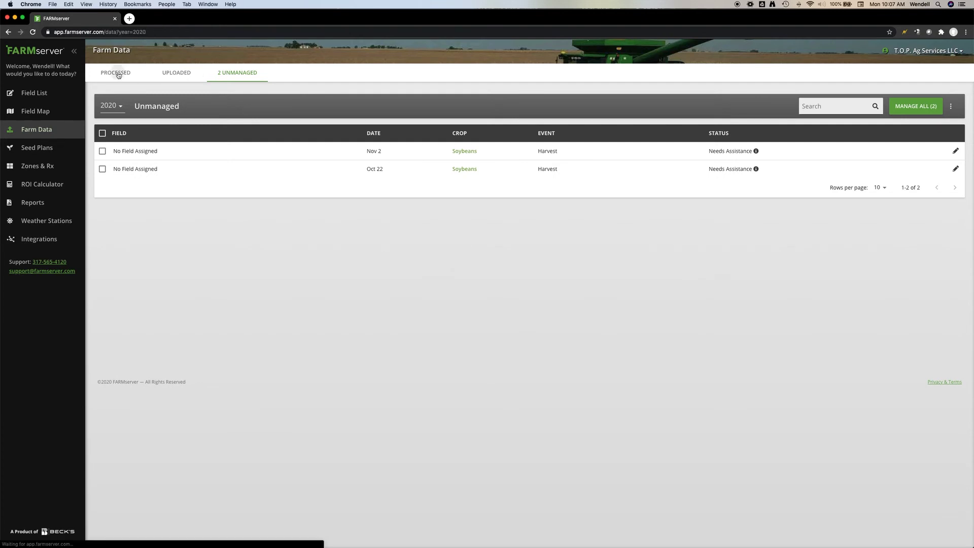
click(191, 75)
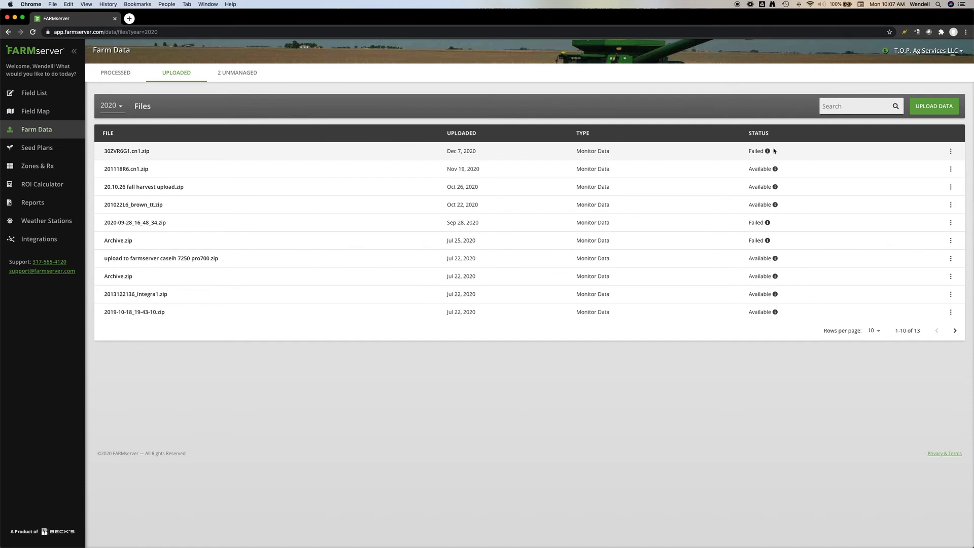
mouse_move(767, 154)
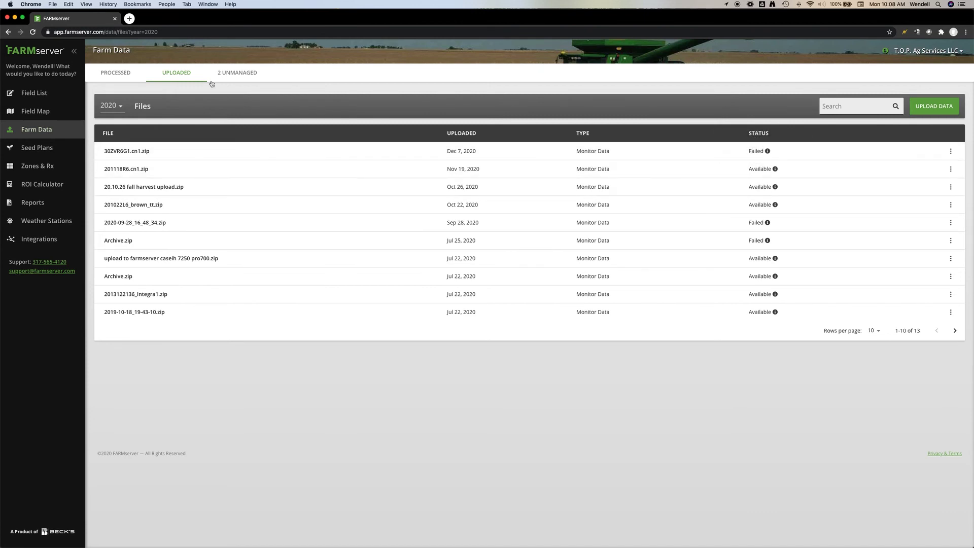
Review the 2020 unmanaged data and look through the processed fields
click(236, 74)
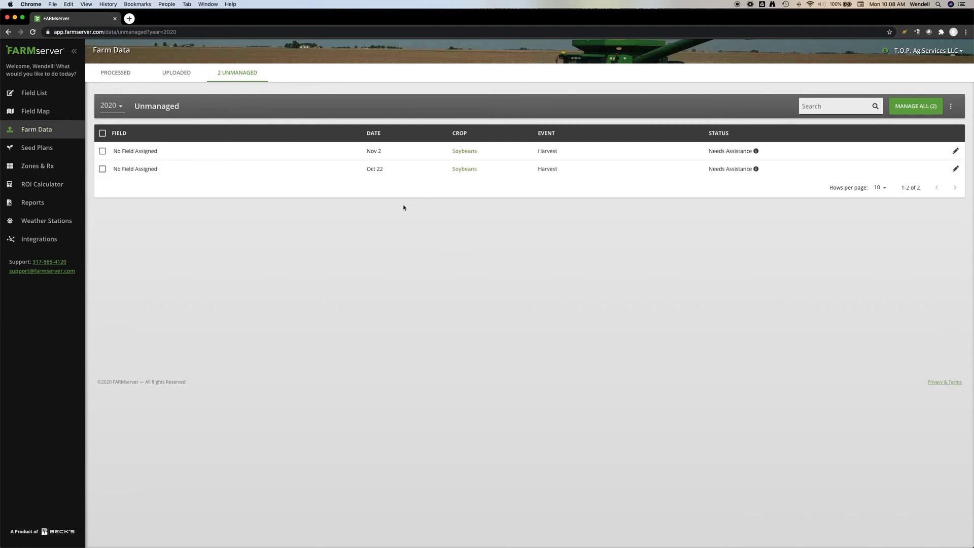
click(108, 74)
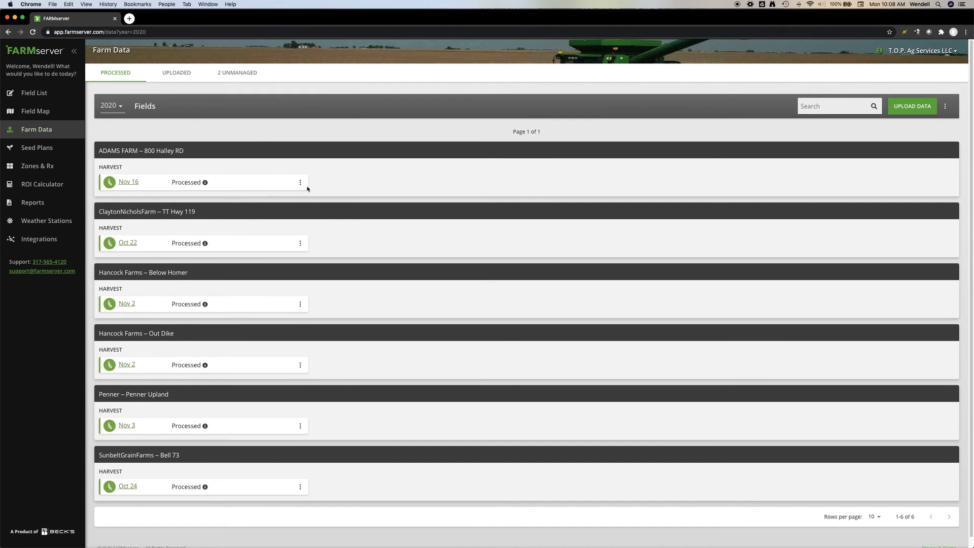
scroll(230, 219, down, 1)
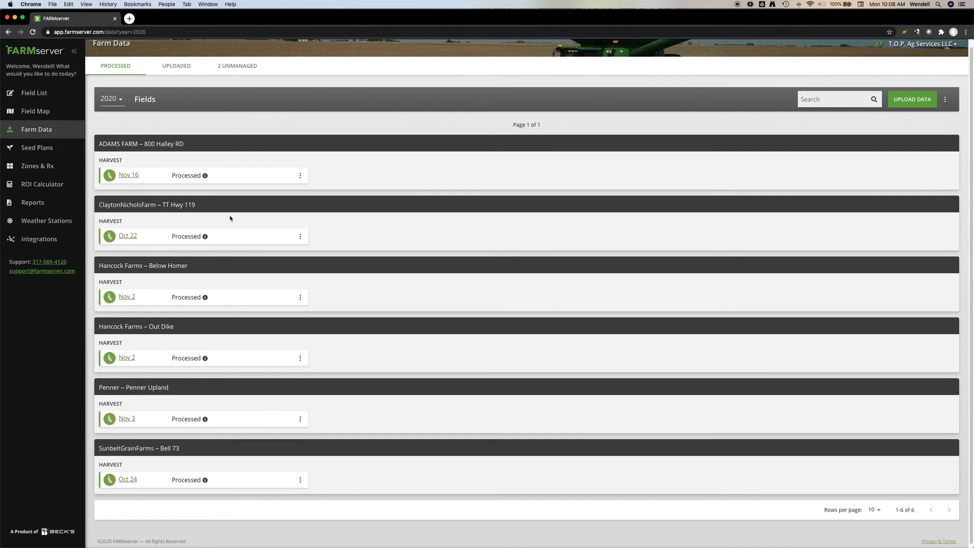
scroll(334, 236, up, 1)
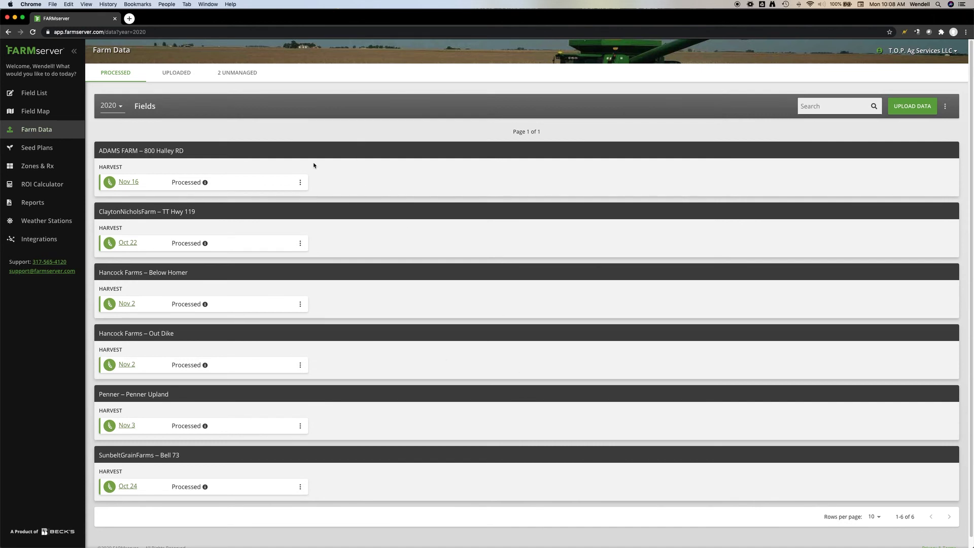
Switch the farm data to year 2019 and review its processed fields, uploaded files and unmanaged data
click(112, 107)
click(117, 120)
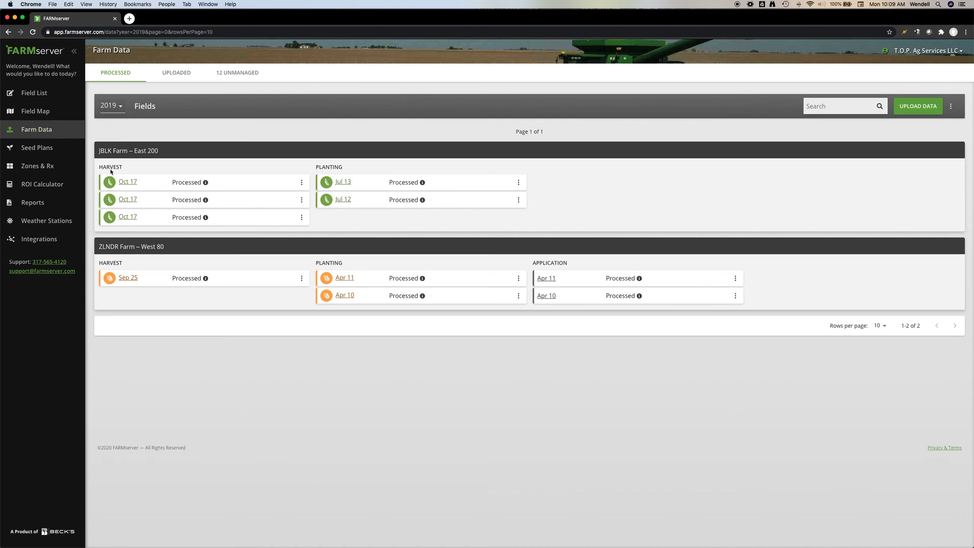
click(35, 130)
click(174, 73)
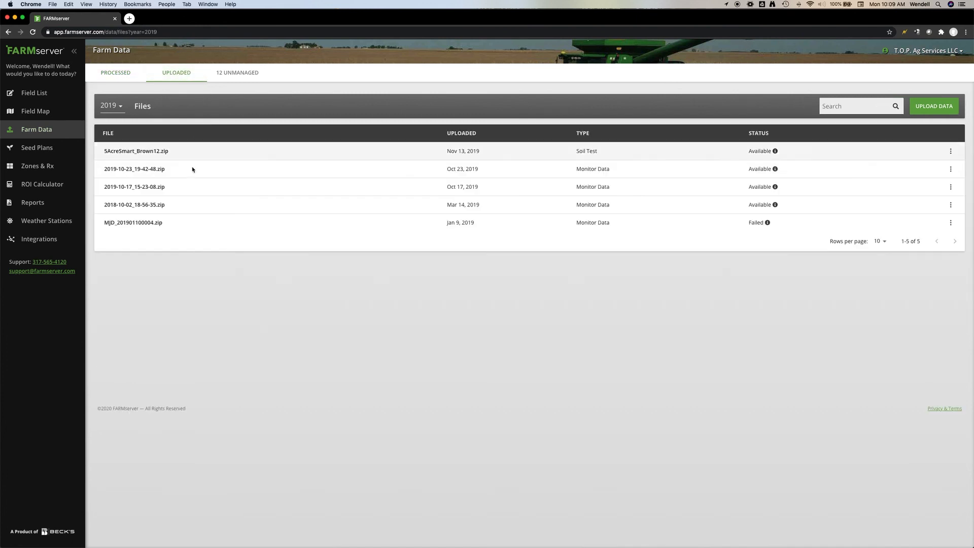
click(229, 73)
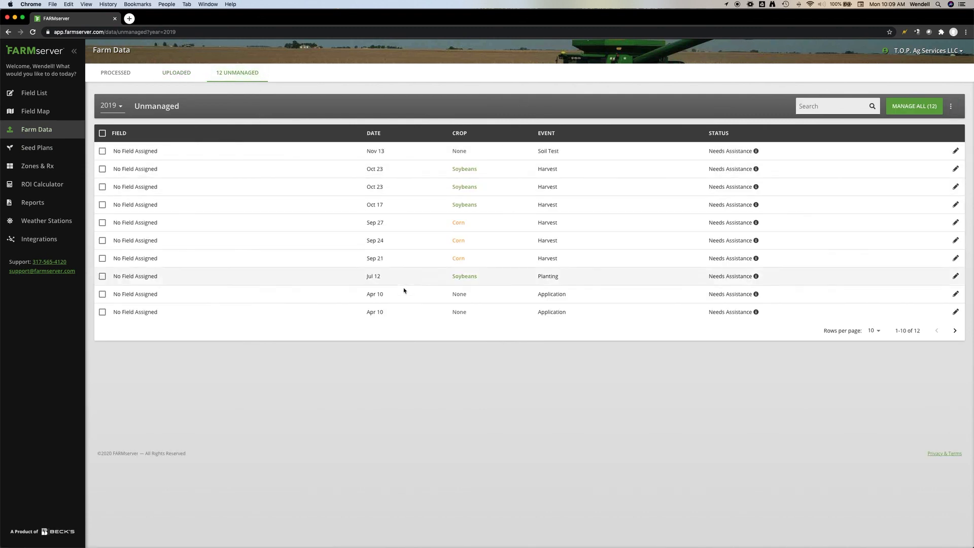
Set the year of the unmanaged farm data list back to 2020
click(120, 107)
click(117, 94)
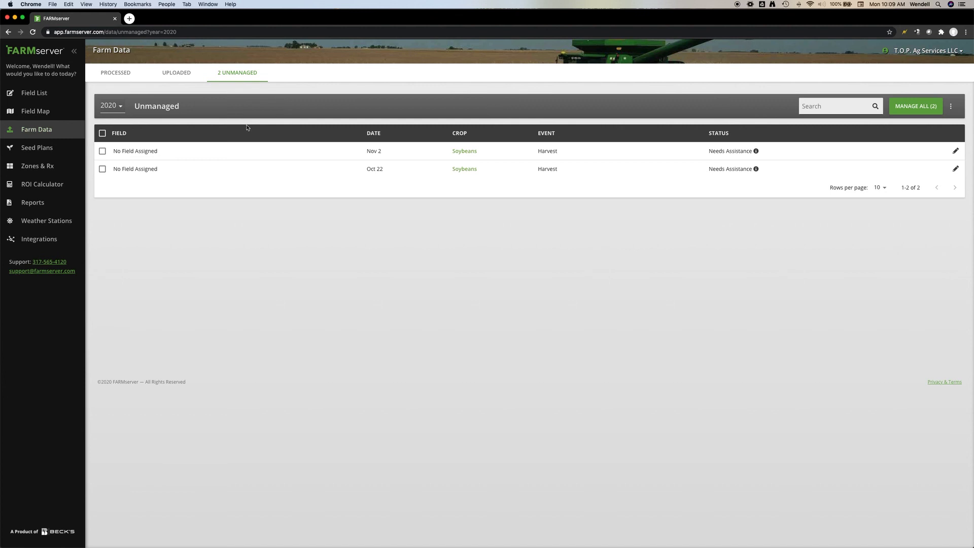
click(120, 108)
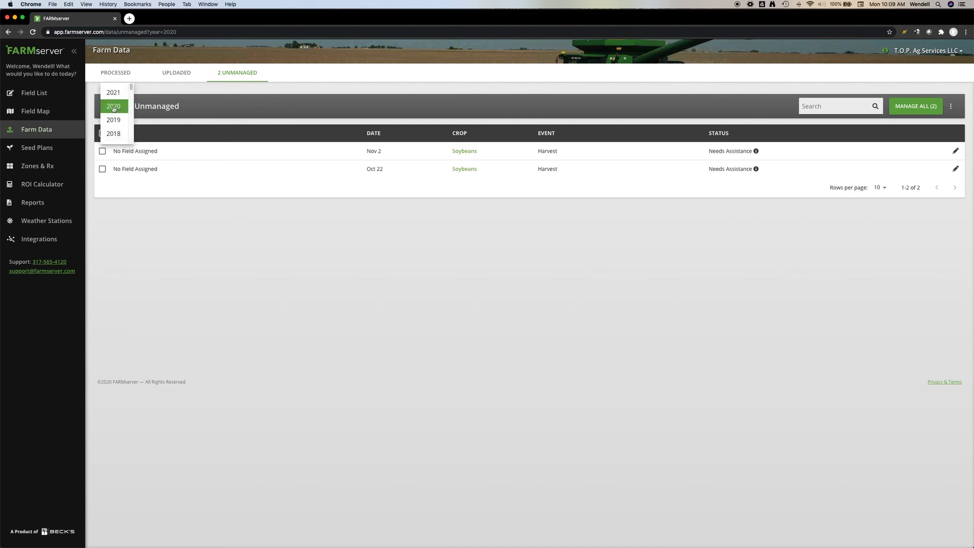
click(113, 109)
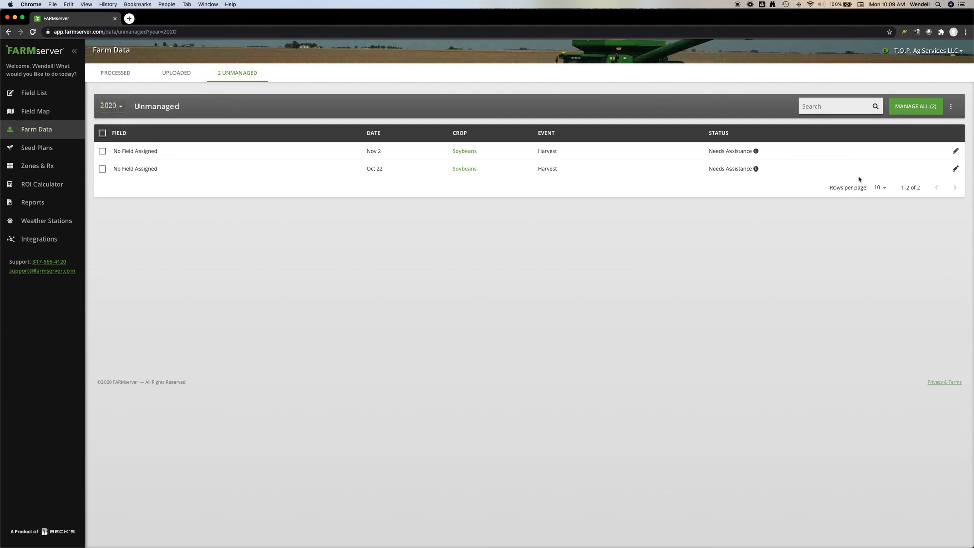